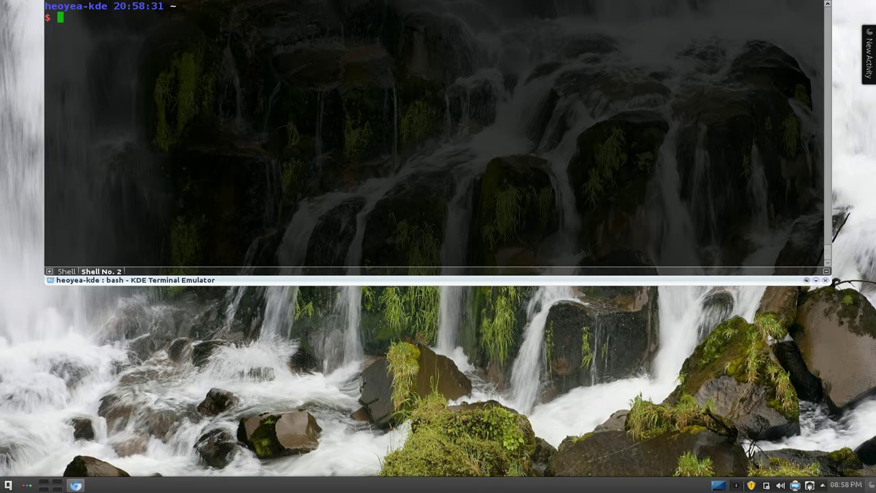
- Jump to the pyradio folder with the autojump command "j radio" and list its files
type("j radio")
key("Return")
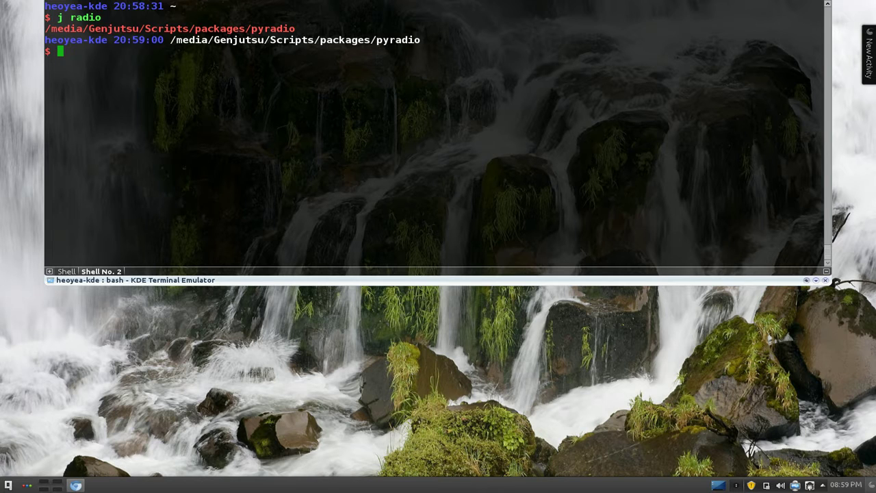
type("ls")
key("Return")
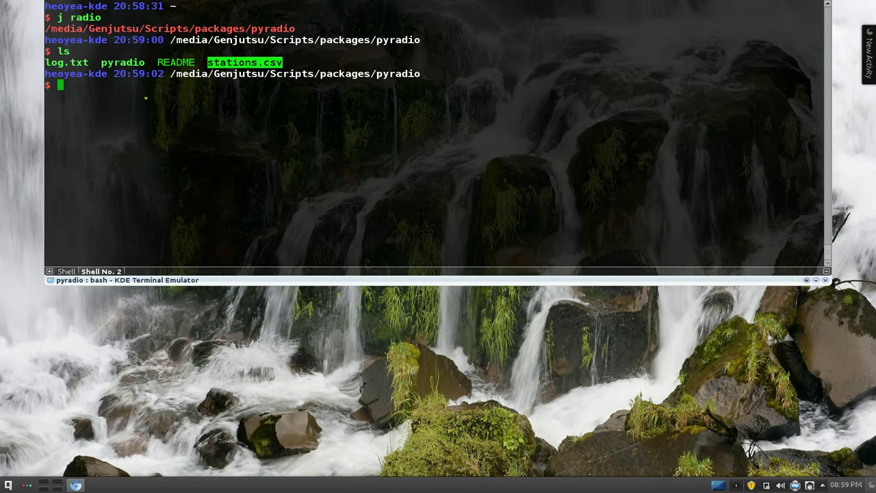
- Make the pyradio script executable with chmod +x and launch it from the current folder
type("chm")
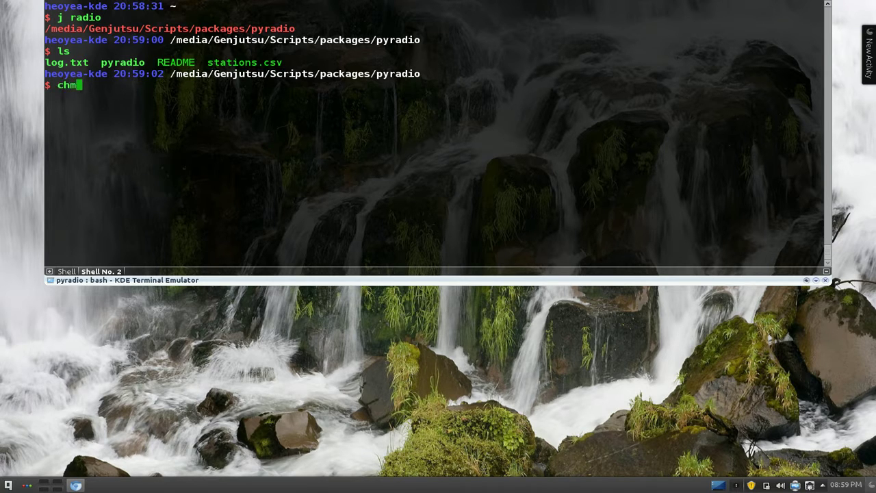
type("od +x p")
key("Tab")
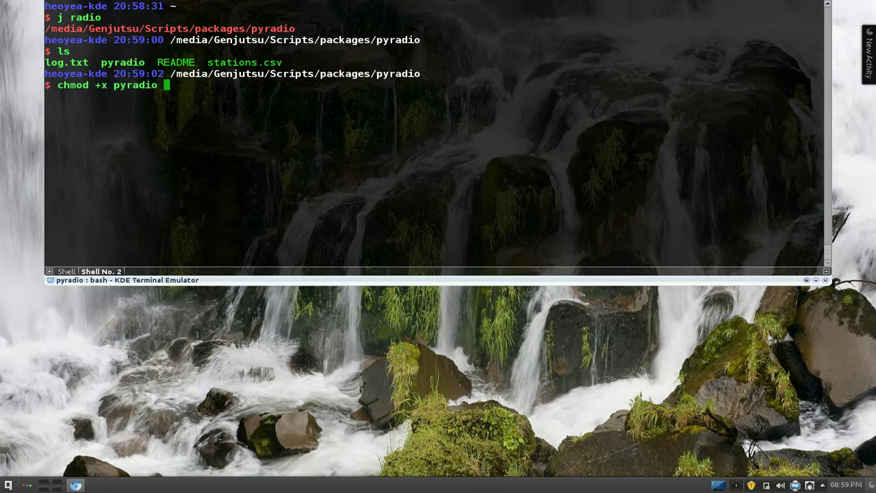
key("Return")
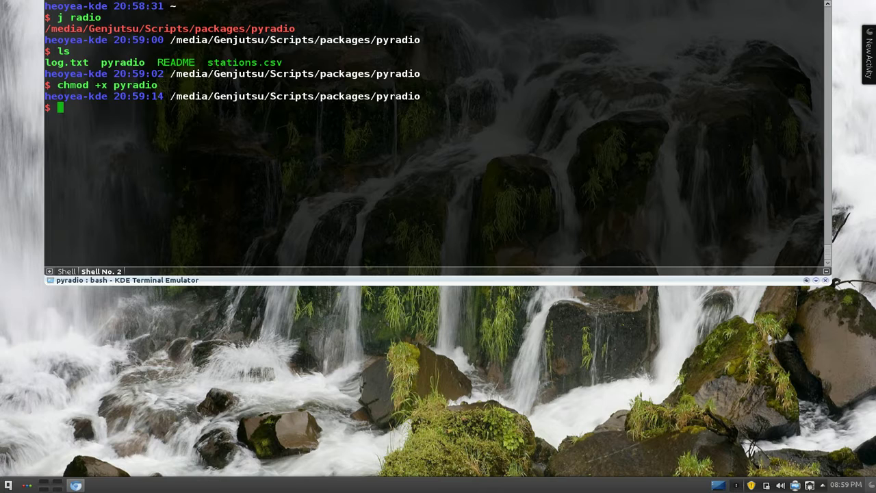
type("./py")
key("Tab")
key("Return")
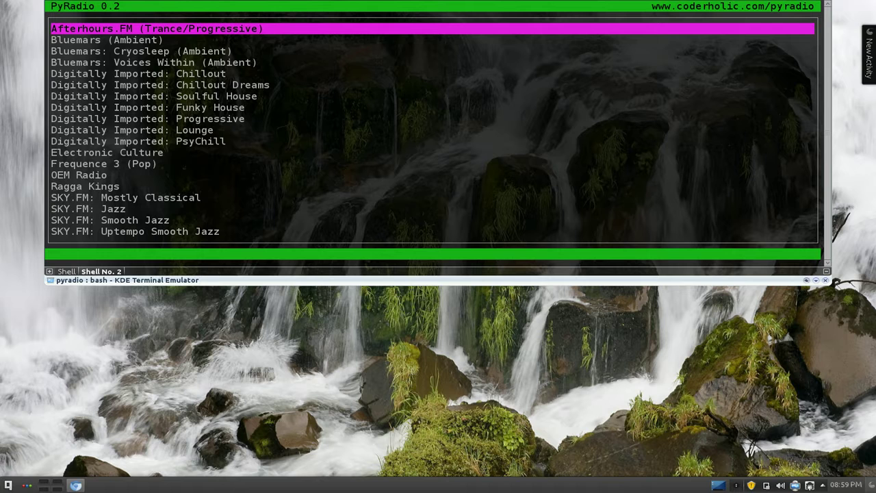
- Browse down and back up through the list of radio stations
key("Down")
key("Down")
key("Down")
key("Down")
key("Down")
key("Down")
key("Down")
key("Down")
key("Down")
key("Down")
key("Down")
key("Up")
key("Up")
key("Up")
key("Up")
key("Up")
key("Up")
key("Up")
key("Up")
key("Up")
key("Up")
key("Up")
key("Down")
key("Down")
key("Down")
key("Down")
key("Down")
key("Down")
key("Down")
key("Down")
key("Down")
key("Down")
key("Down")
key("Down")
key("Down")
key("Down")
key("Down")
key("Down")
key("Down")
key("Down")
key("Down")
key("Down")
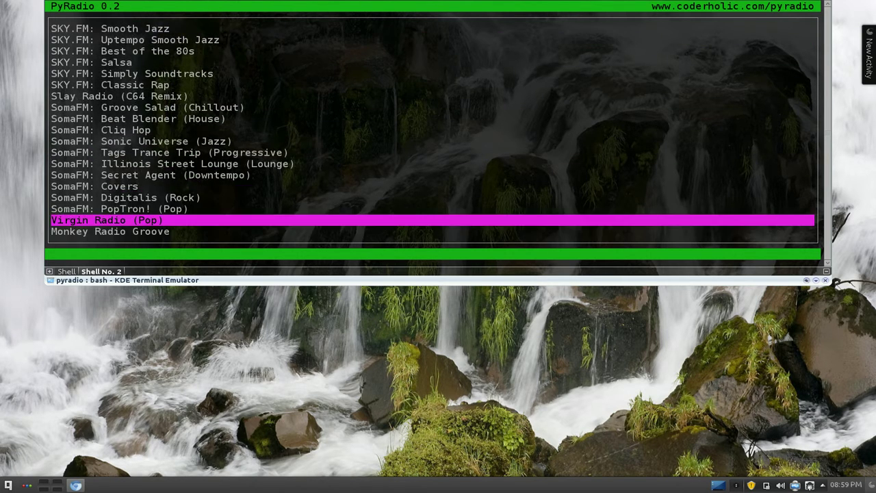
key("Up")
key("Up")
key("Up")
key("Up")
key("Up")
key("Up")
key("Up")
key("Up")
key("Up")
key("Up")
key("Up")
key("Up")
key("Up")
key("Up")
key("Up")
key("Up")
key("Up")
key("Up")
key("Up")
key("Up")
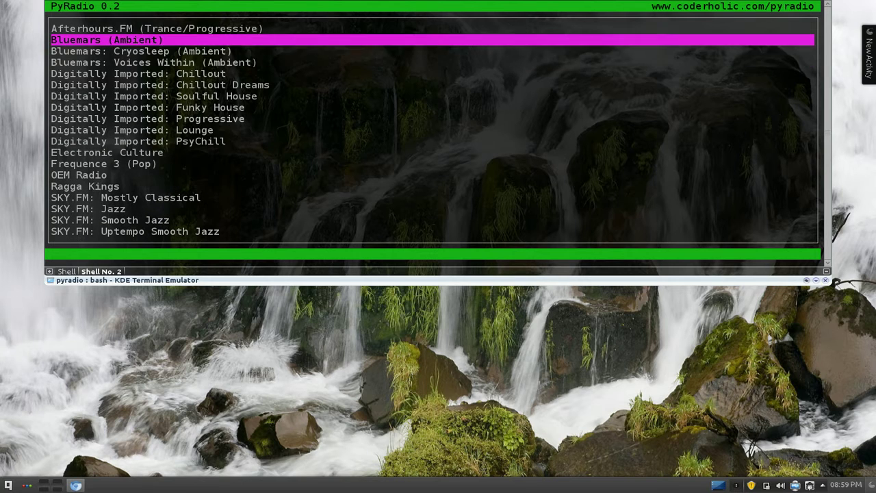
- Play the "Bluemars: Voices Within (Ambient)" station and mute its sound
key("Down")
key("Down")
key("Return")
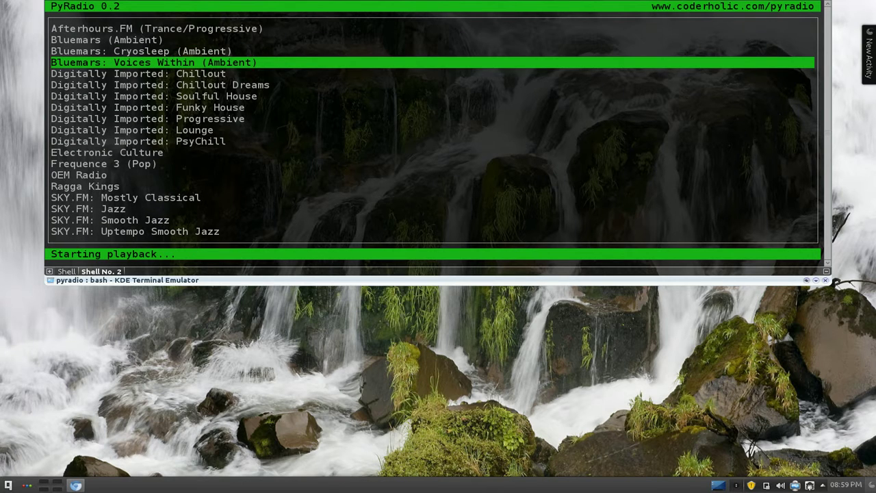
key("m")
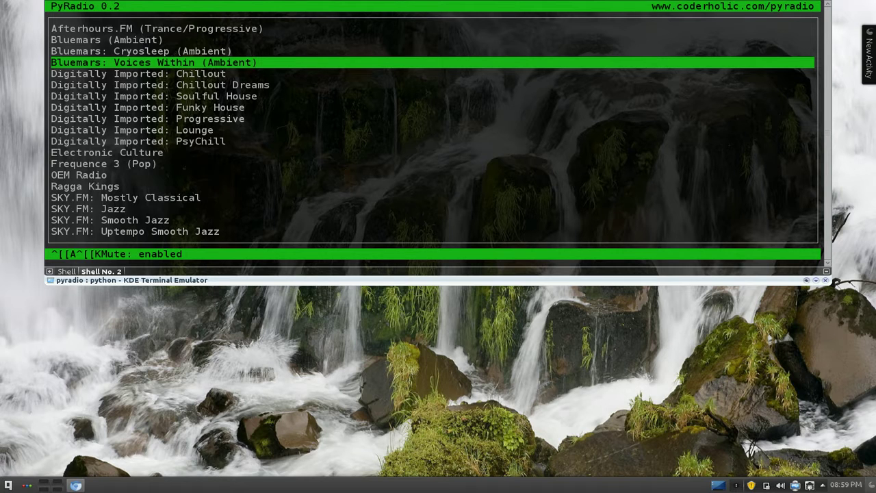
- Move the selection through the Digitally Imported stations, ending on Soulful House
key("Up")
key("Down")
key("Down")
key("Down")
key("Down")
key("Up")
key("Up")
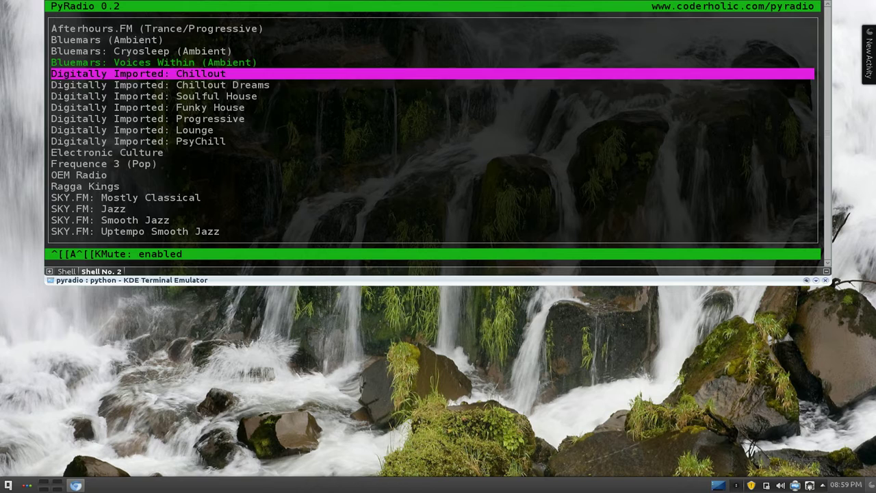
key("Down")
key("Down")
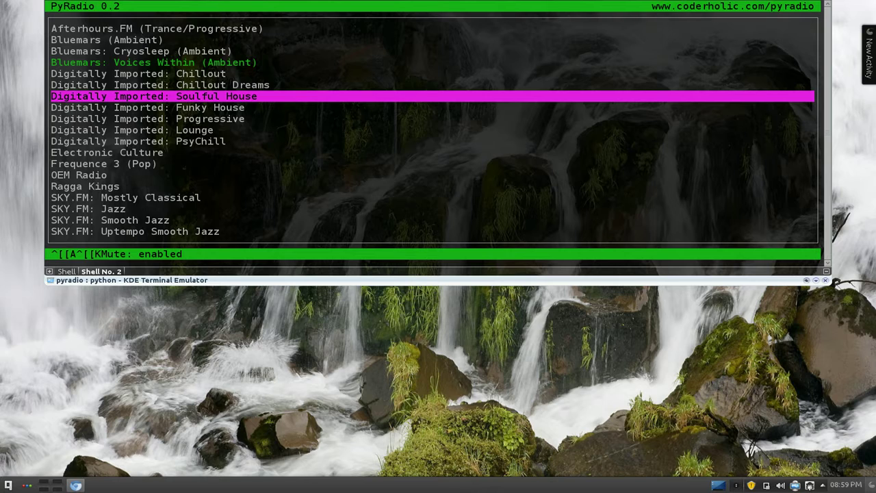
- Quit PyRadio, then list the folder's files in a cleared terminal and point out stations.csv
key("q")
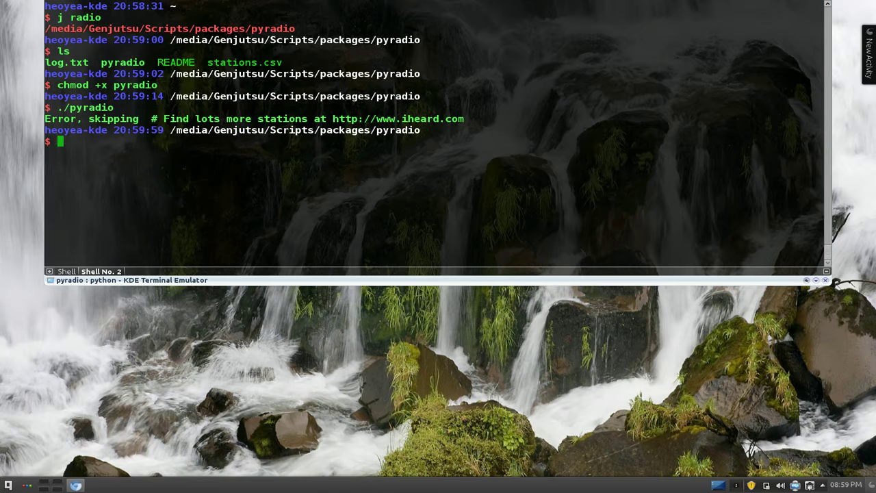
key("ctrl+l")
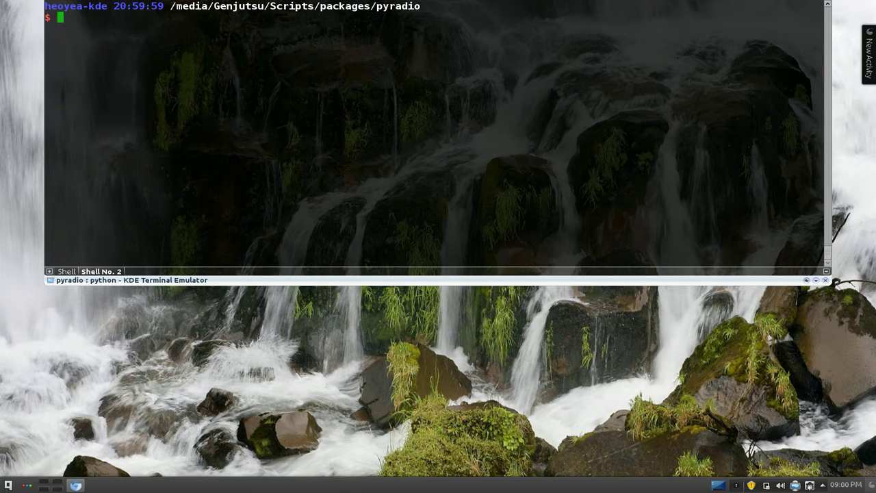
type("ls")
key("Return")
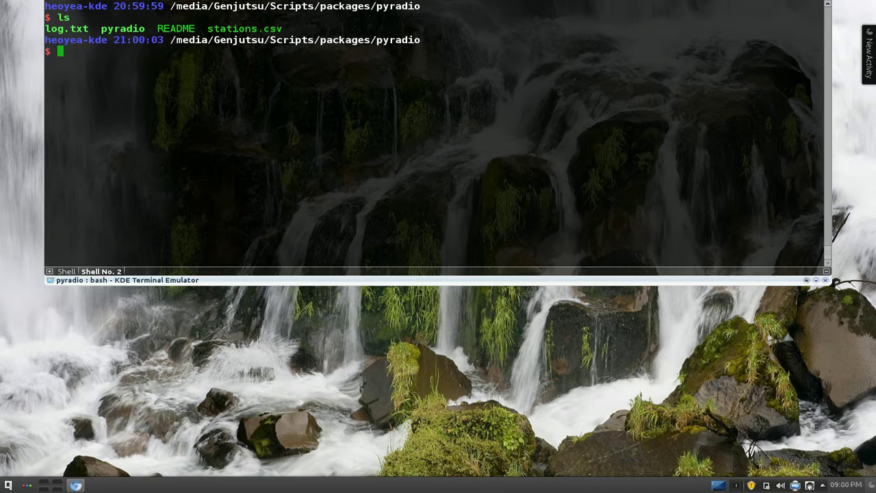
double_click(235, 29)
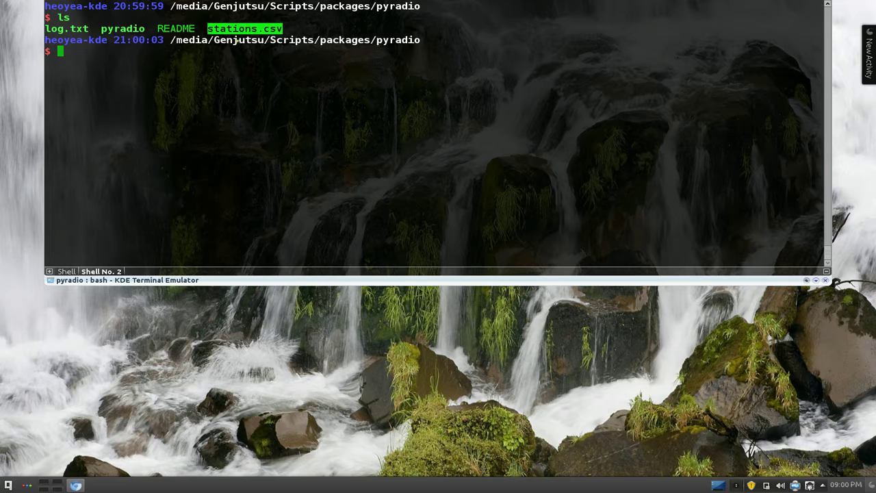
left_click(239, 69)
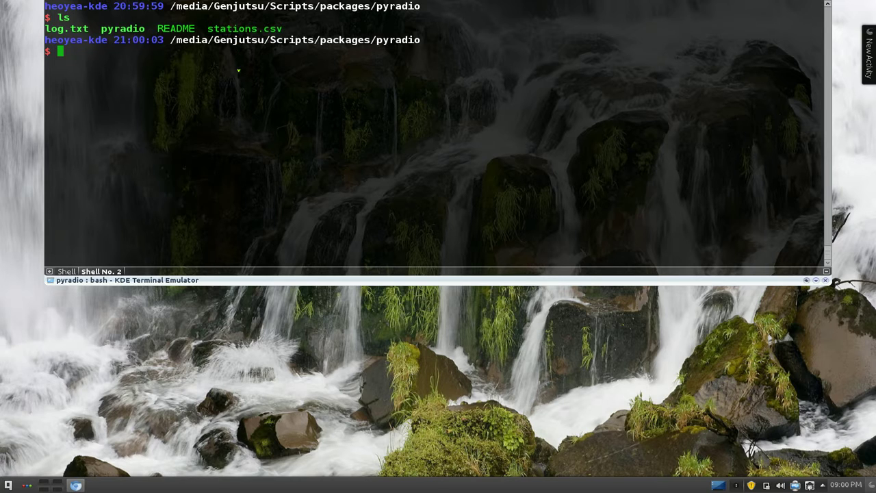
- Open stations.csv in Vim
type("vim st")
key("Tab")
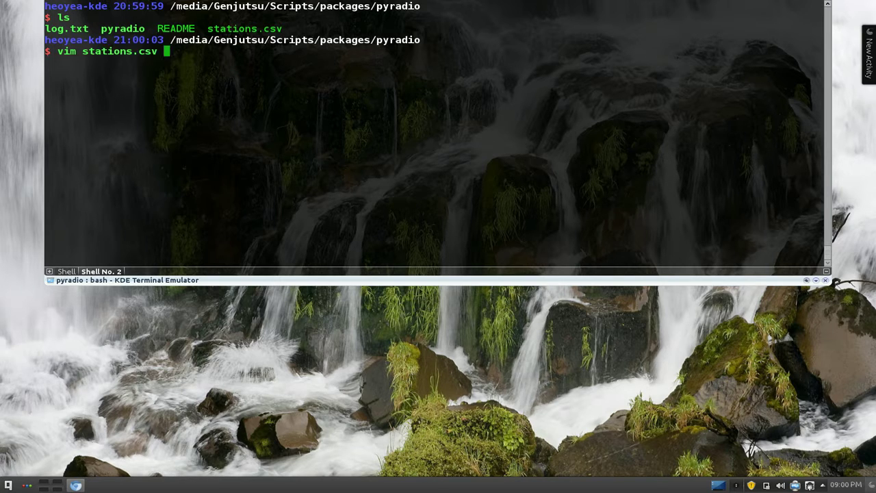
key("Return")
- Insert two blank lines above the Afterhours.FM entry on line 2
left_click(73, 17)
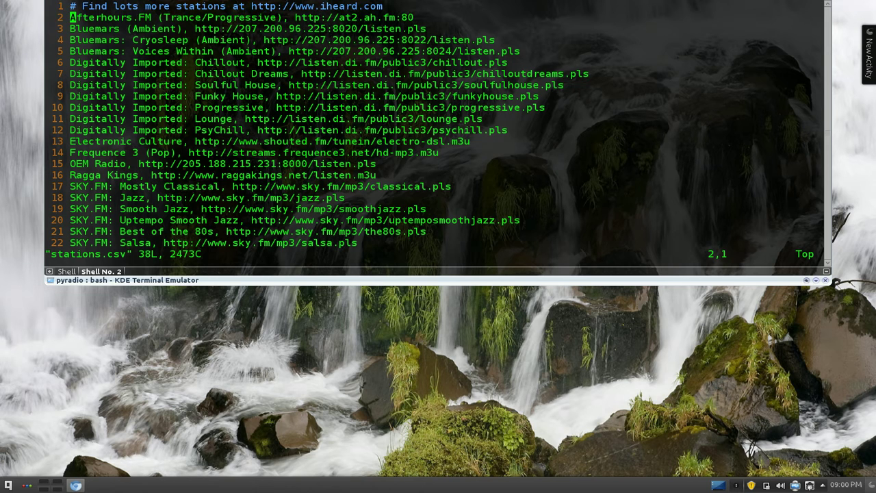
key("i")
key("Return")
key("Return")
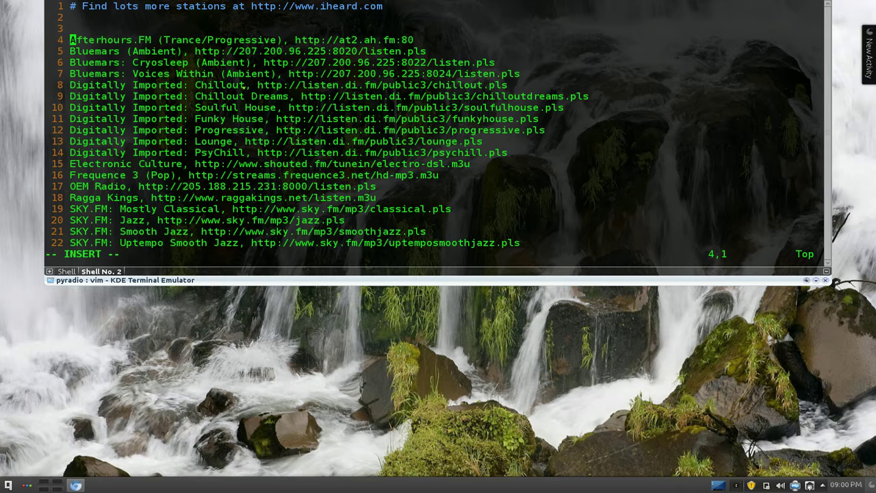
- Examine how the "Digitally Imported: Chillout" entry separates the station name from its stream URL
left_click_drag(71, 85, 246, 85)
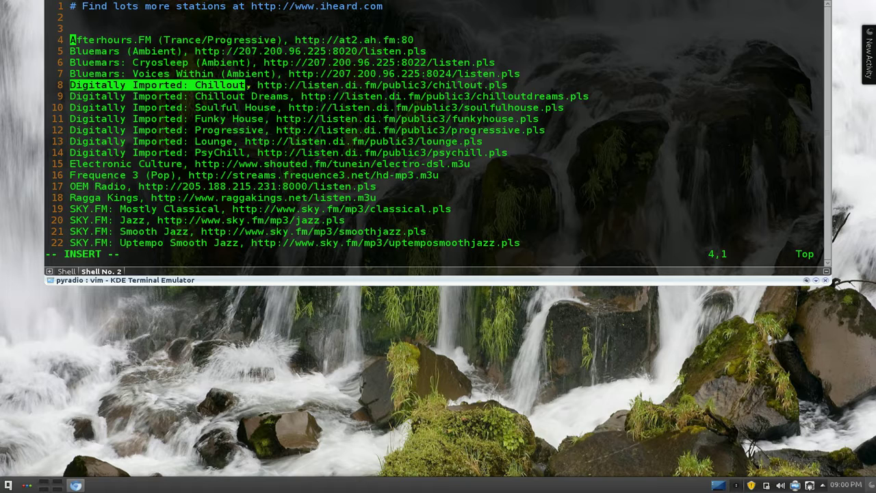
left_click(250, 86)
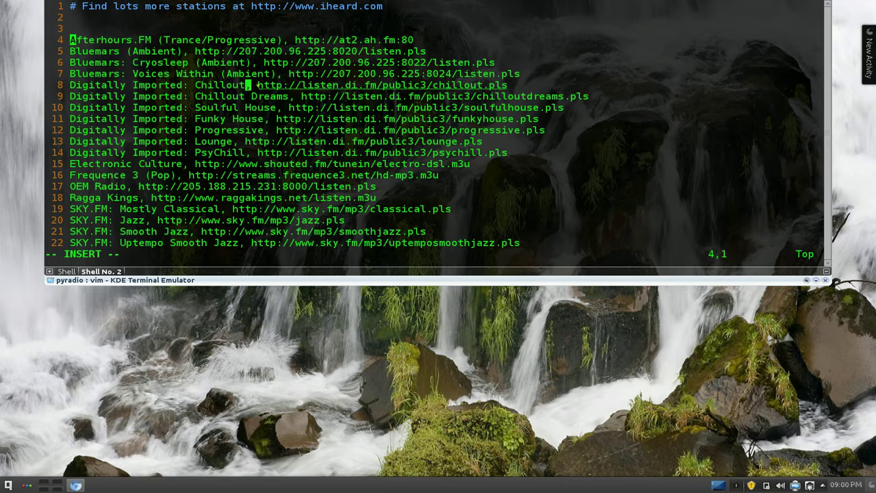
left_click_drag(258, 86, 531, 85)
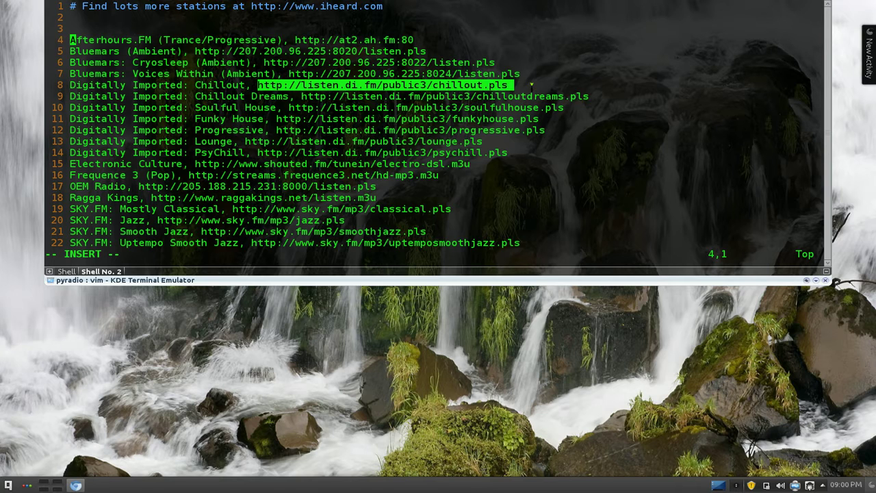
left_click(531, 85)
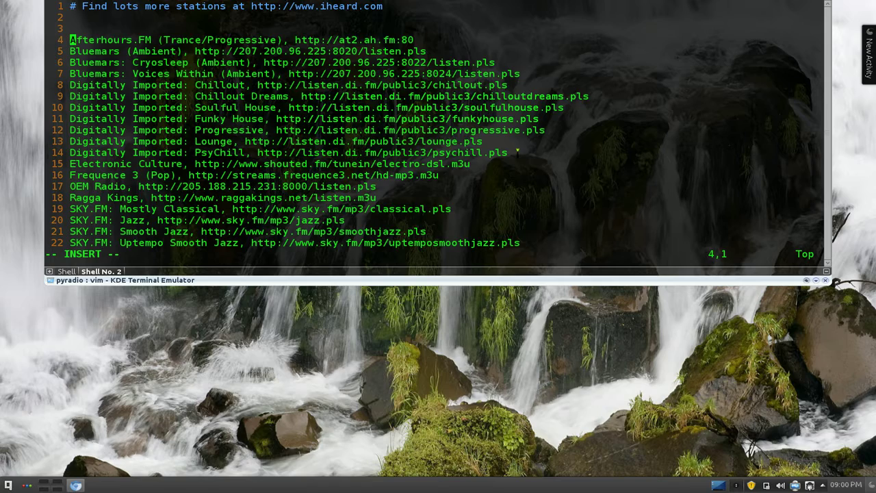
- Hide the terminal, switch to Chromium and view the Icecast and SHOUTcast radio directory pages
key("F12")
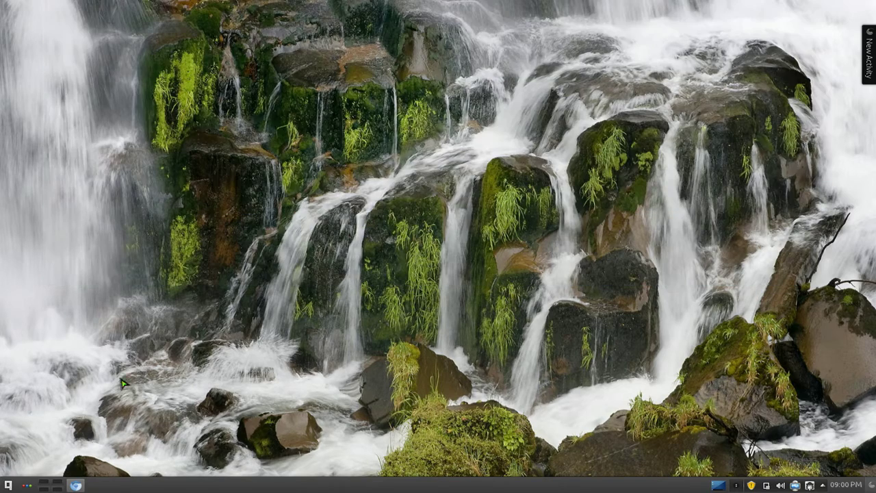
left_click(77, 485)
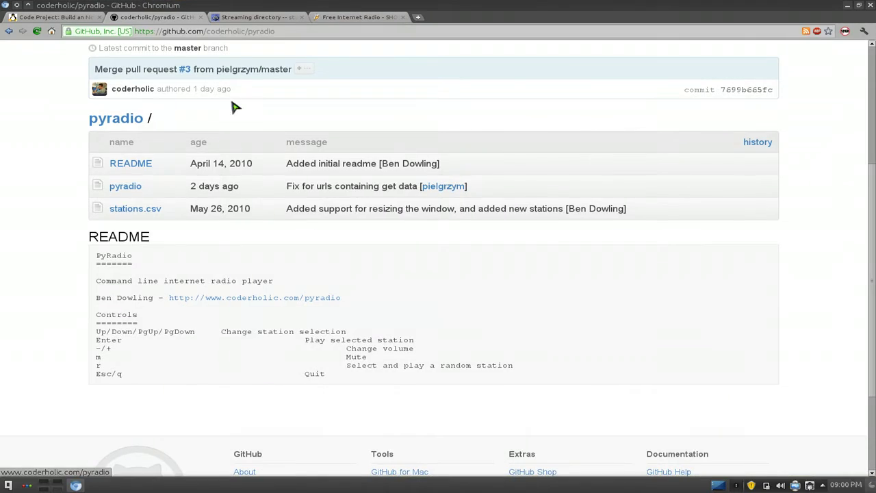
key("ctrl+Tab")
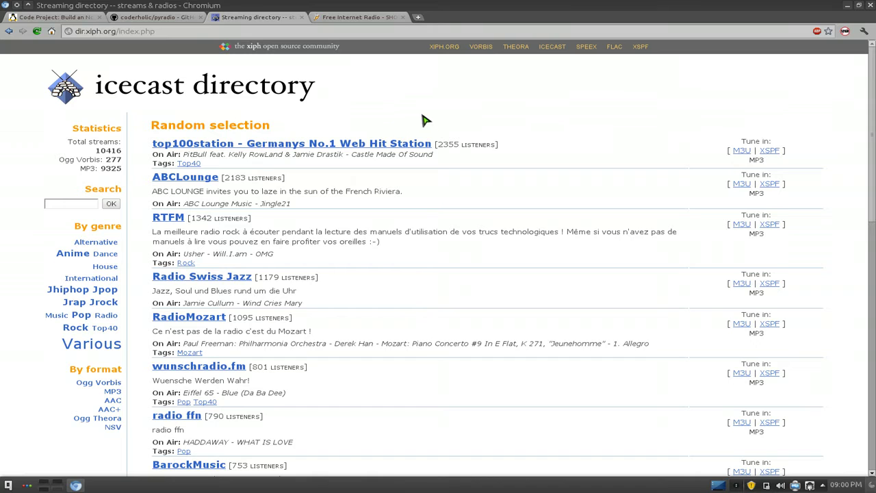
left_click(360, 17)
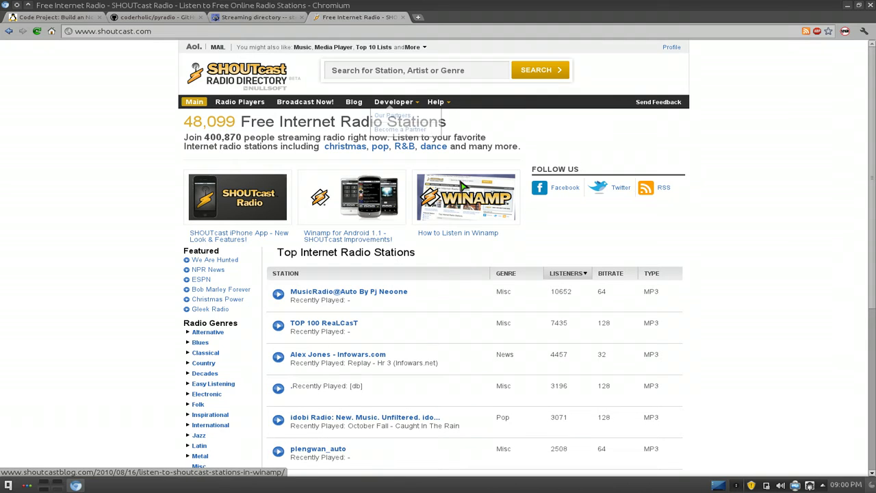
mouse_move(436, 102)
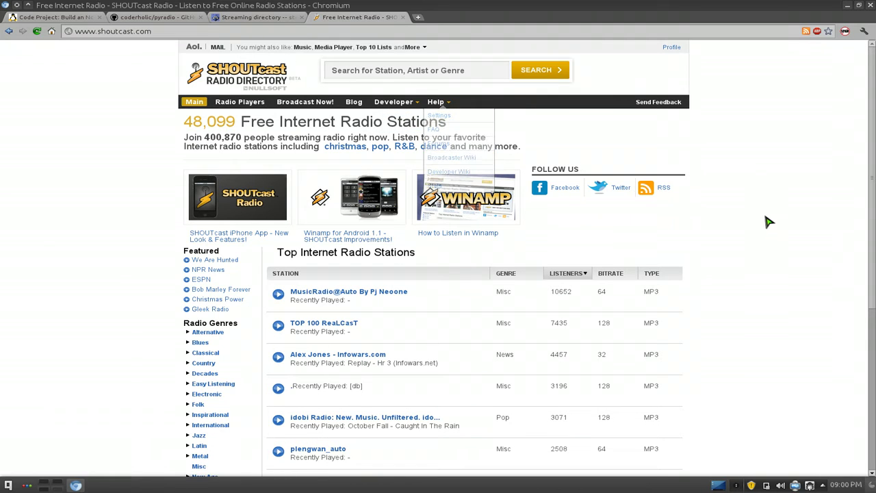
- Copy the M3U link address of Radio Swiss Jazz from the Icecast directory
left_click(272, 21)
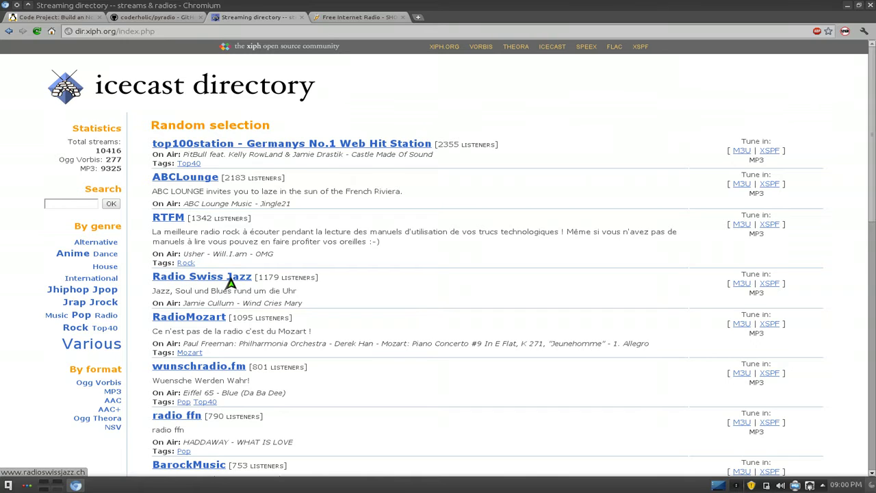
right_click(740, 284)
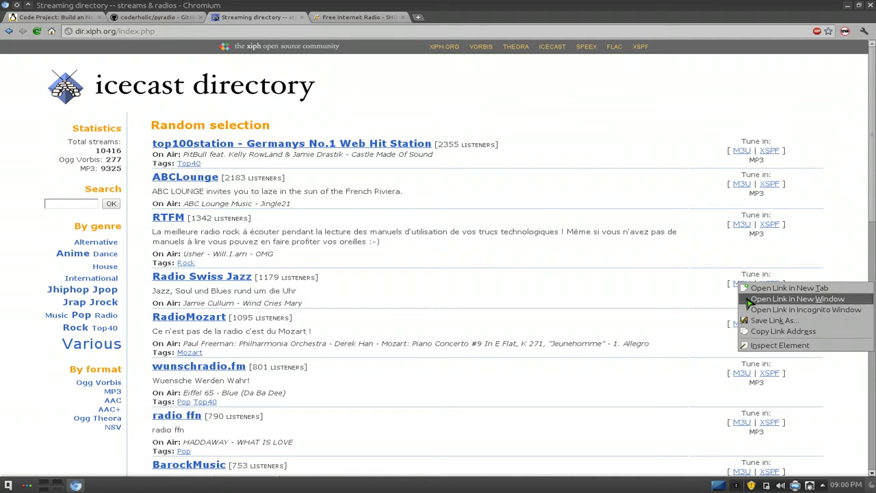
left_click(762, 336)
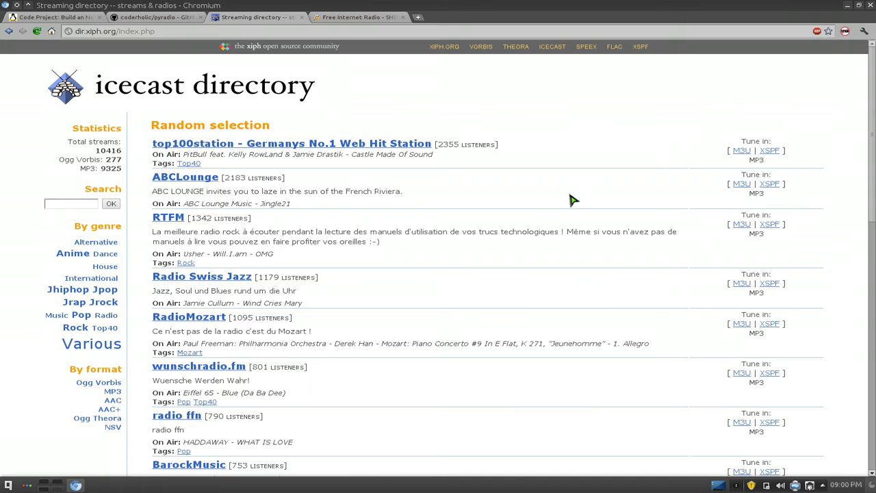
key("F12")
key("Up")
key("Up")
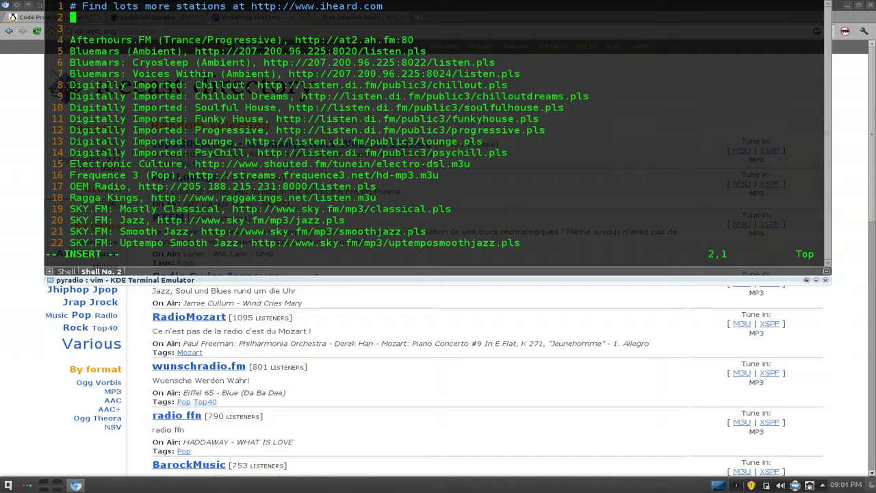
type("Icecast Radio1")
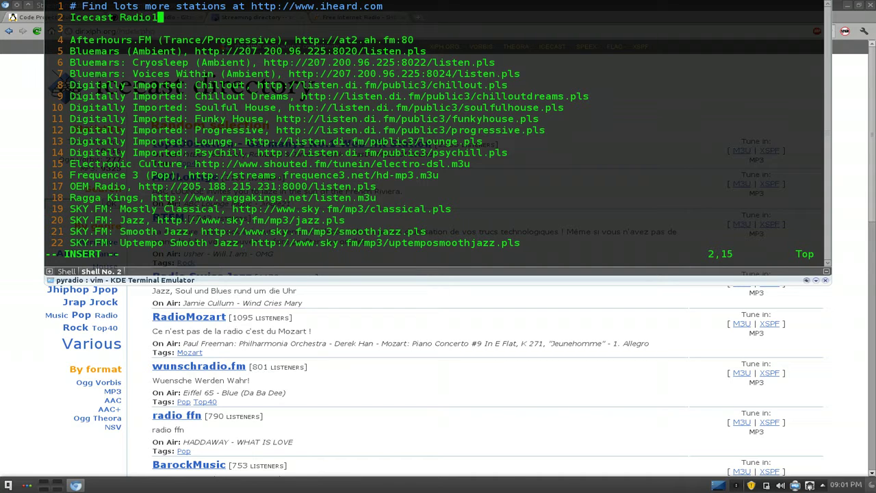
type(",")
key("shift+Insert")
left_click(73, 28)
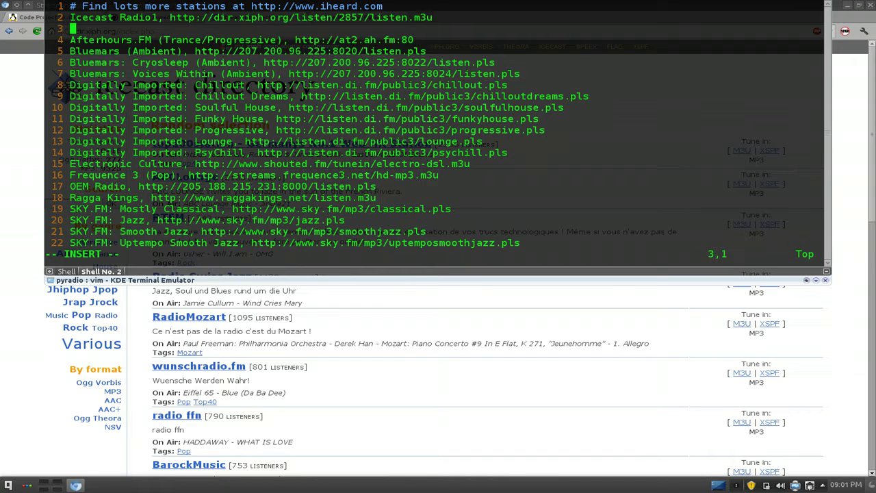
- Switch to the SHOUTcast page in Chromium and copy the link address of the MusicRadio@Auto station
key("F12")
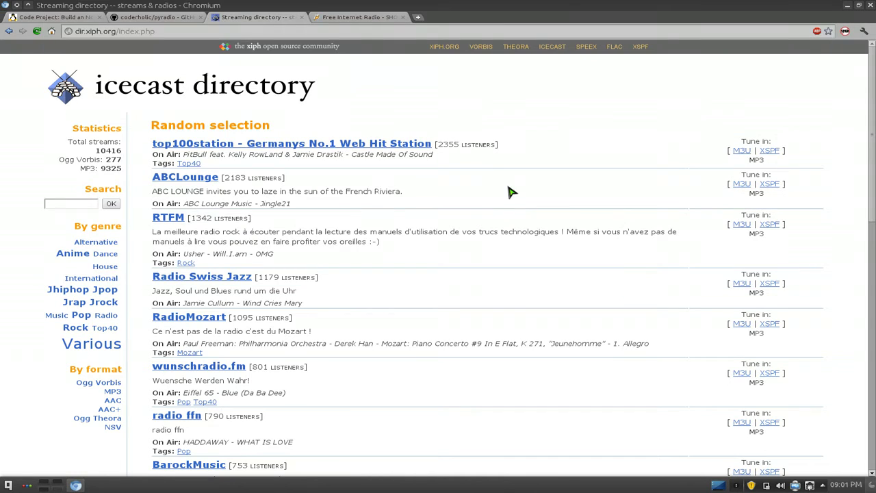
left_click(370, 18)
scroll(479, 236, "down", 3)
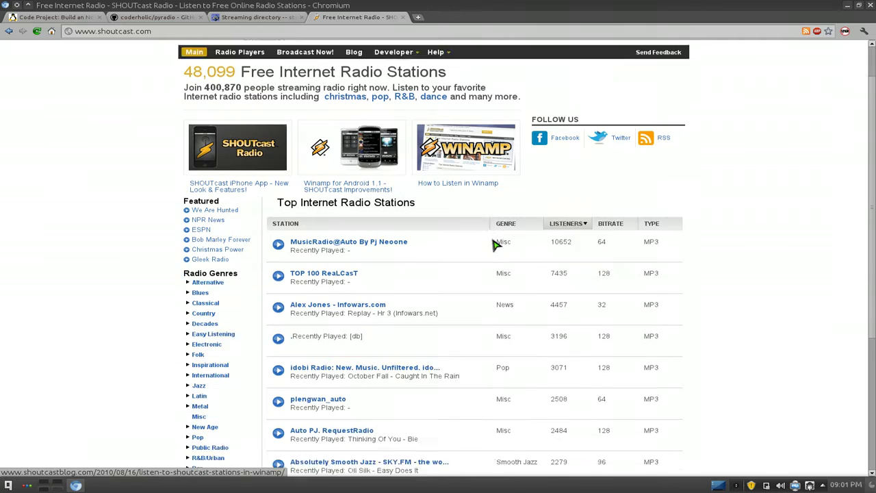
scroll(494, 249, "down", 1)
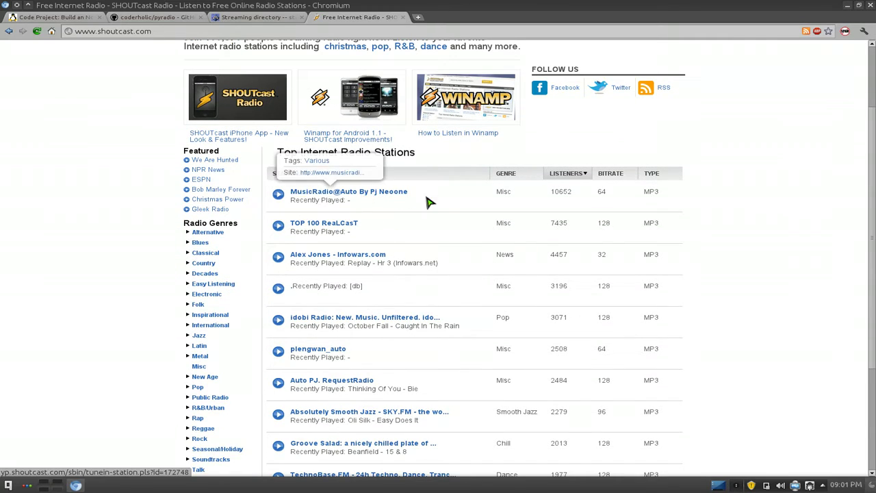
right_click(387, 198)
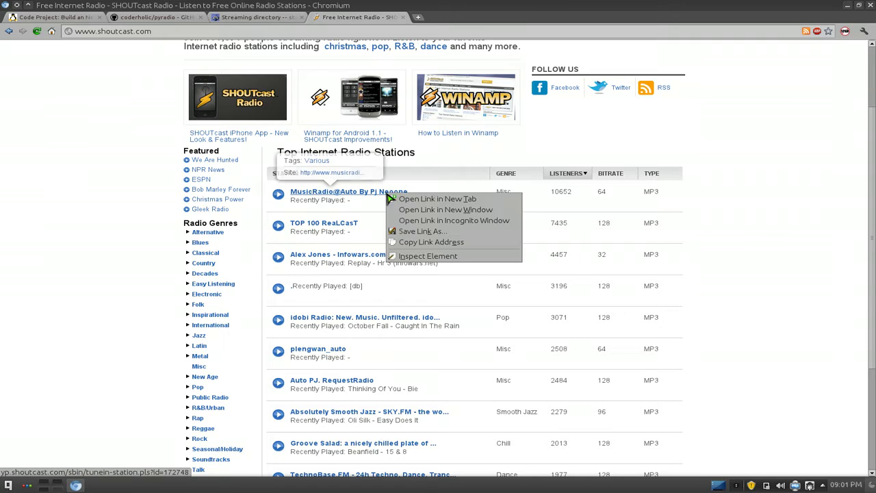
left_click(412, 246)
key("F12")
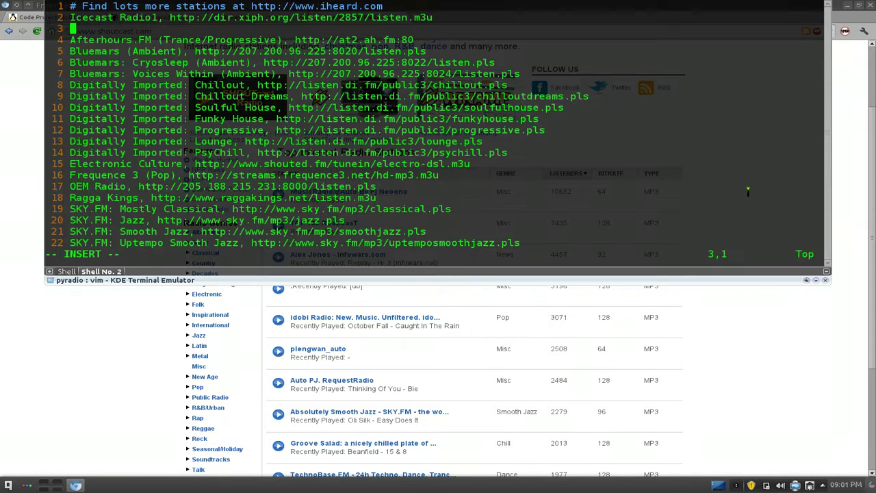
type("Shoutcast Rad")
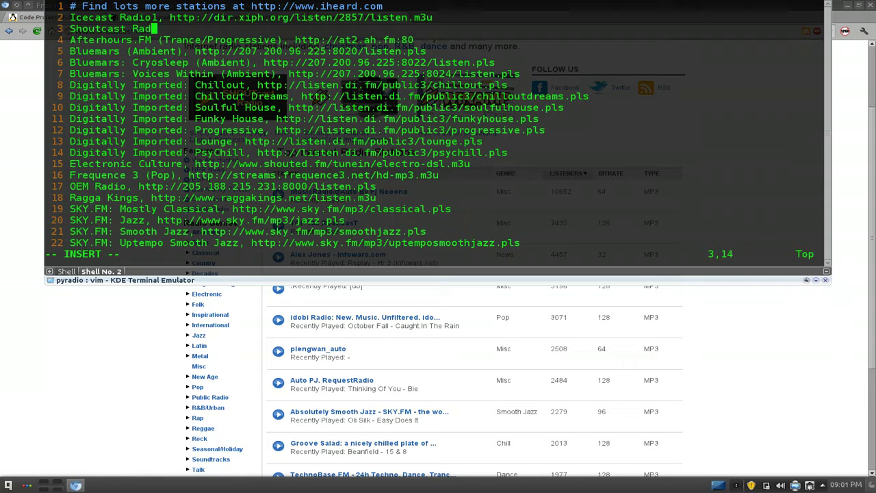
type("io2,")
key("ctrl+shift+v")
key("Escape")
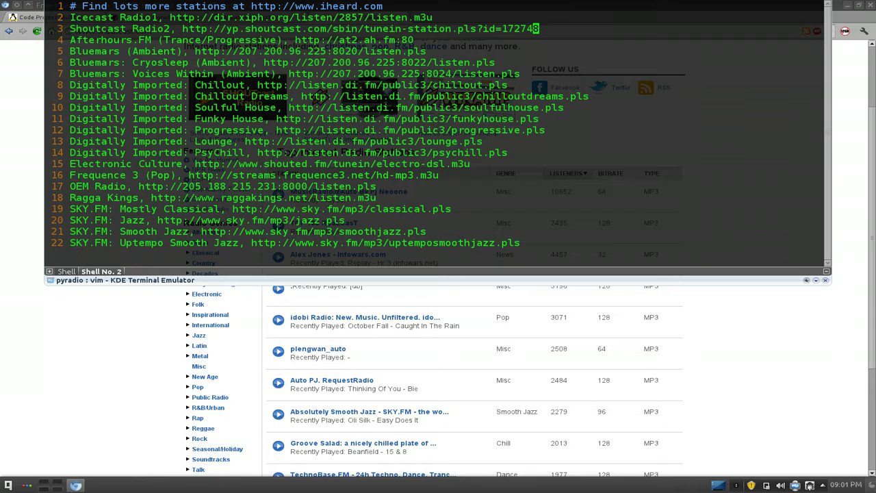
type(":wq")
key("Return")
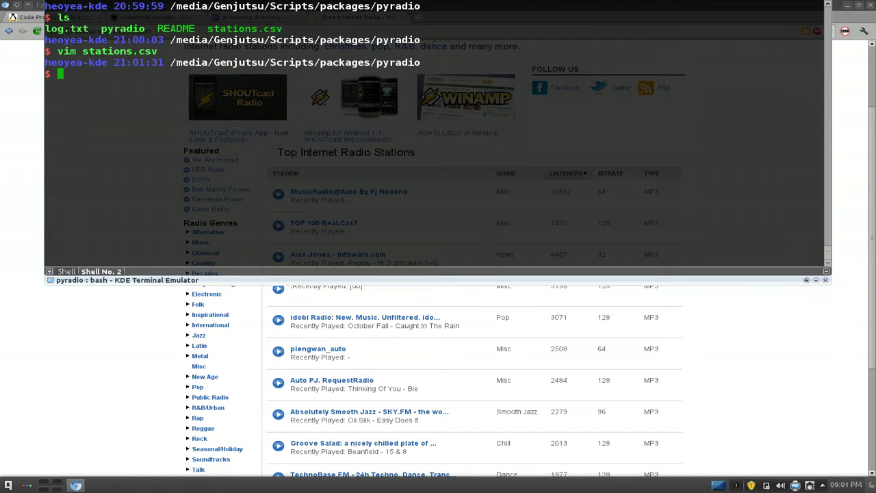
- Start PyRadio with ./pyradio, play the Shoutcast Radio2 station and mute it
type("./pyradio")
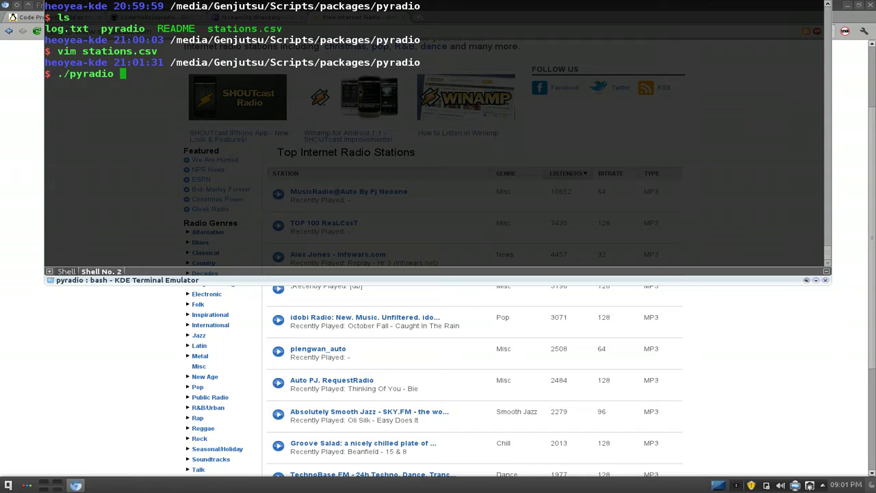
key("Return")
key("Down")
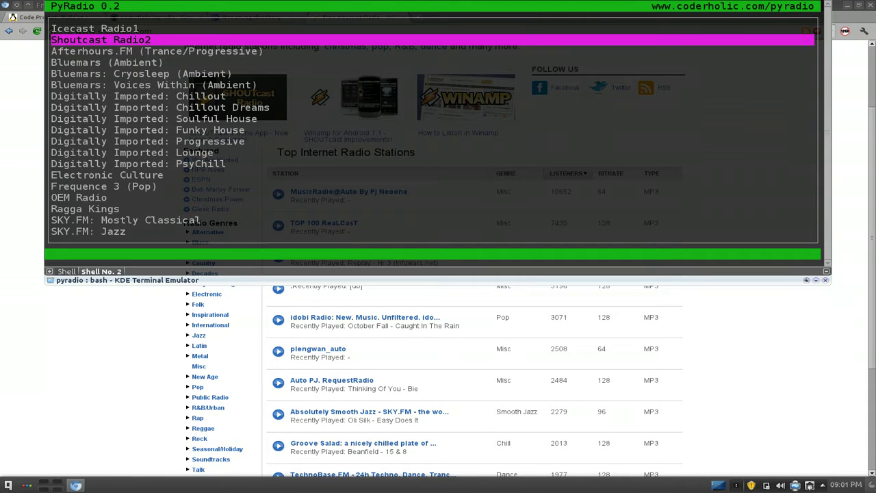
key("Up")
key("Down")
key("Up")
key("Down")
key("Return")
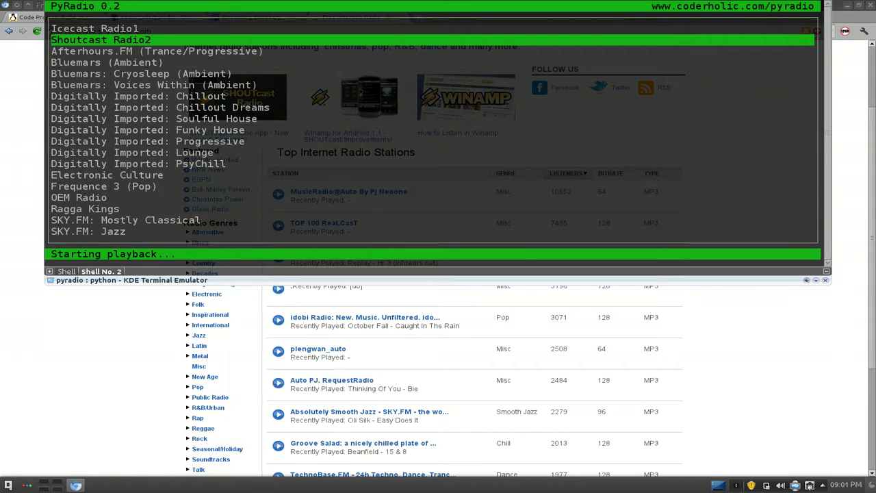
key("m")
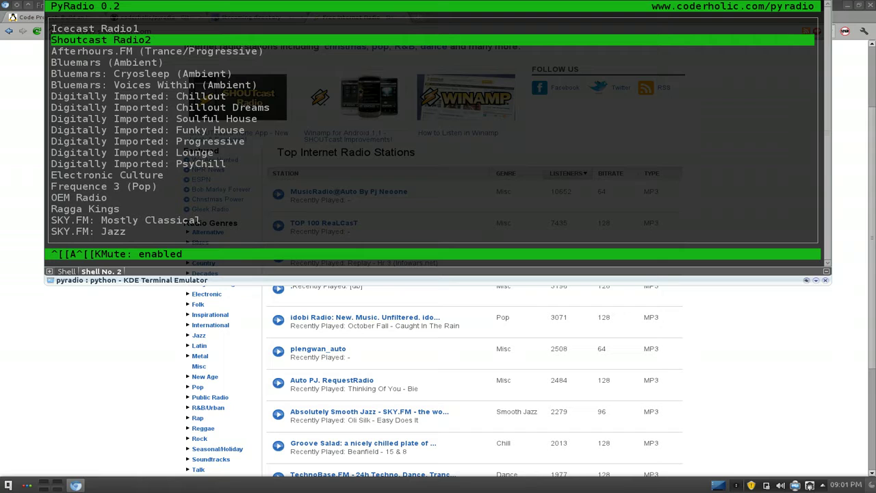
- Browse down through the PyRadio station list and return to Icecast Radio1
key("Down")
key("Down")
key("Down")
key("Down")
key("Down")
key("Down")
key("Down")
key("Down")
key("Down")
key("Down")
key("Down")
key("Down")
key("Down")
key("Down")
key("Down")
key("Down")
key("Down")
key("Down")
key("Down")
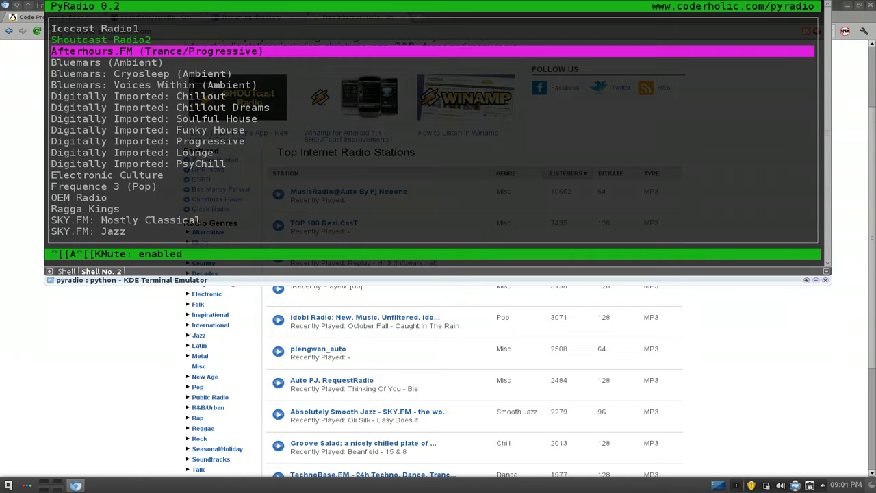
key("Up")
key("Up")
key("Up")
key("Up")
key("Up")
key("Up")
key("Up")
key("Up")
key("Up")
key("Up")
key("Up")
key("Up")
key("Up")
key("Up")
key("Up")
key("Up")
key("Up")
key("Up")
key("Up")
key("Up")
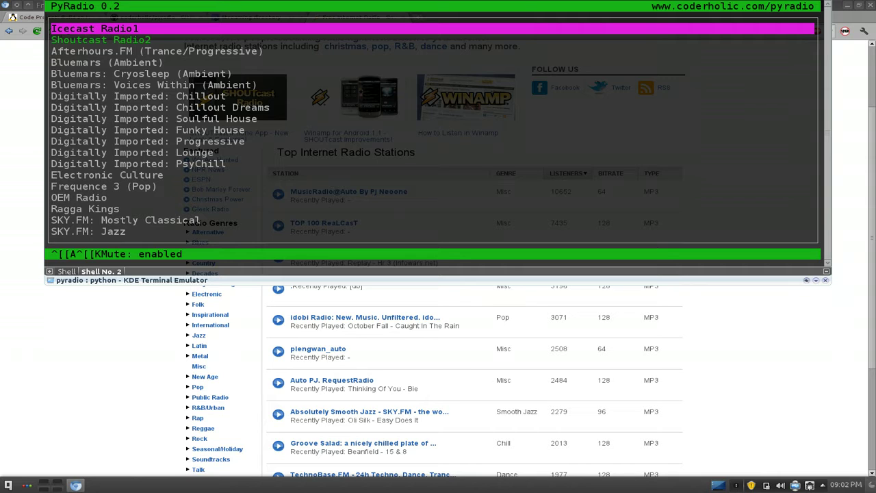
- Quit PyRadio and clear the terminal
key("F12")
key("F12")
key("q")
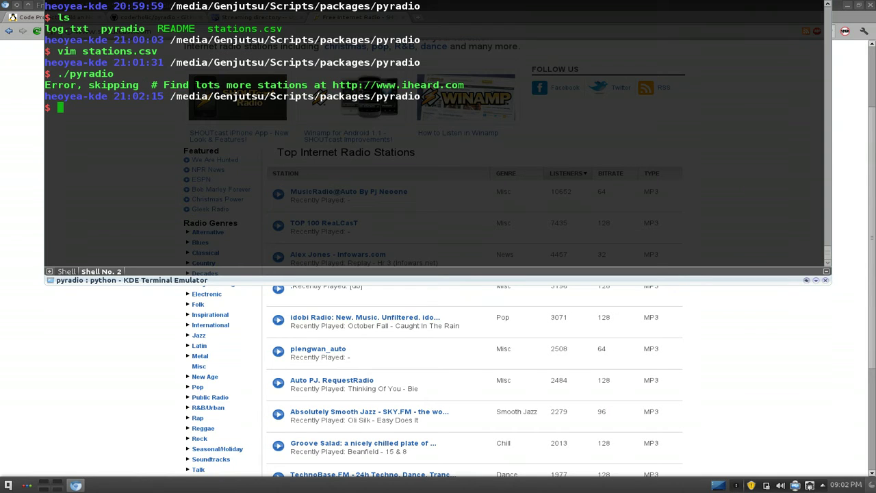
key("ctrl+l")
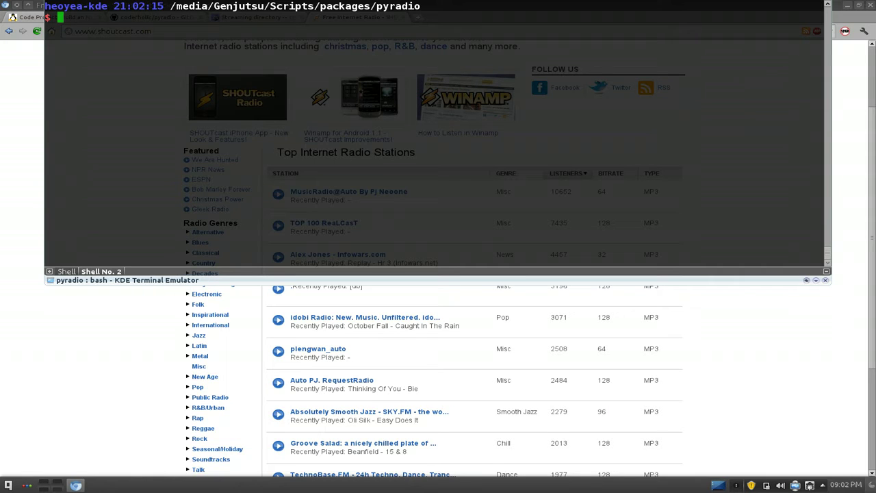
- Run "zzz pyradio" and examine the pyradio and cfg-pyradio alias definitions in .bashrc
type("zzz pyradio")
key("Return")
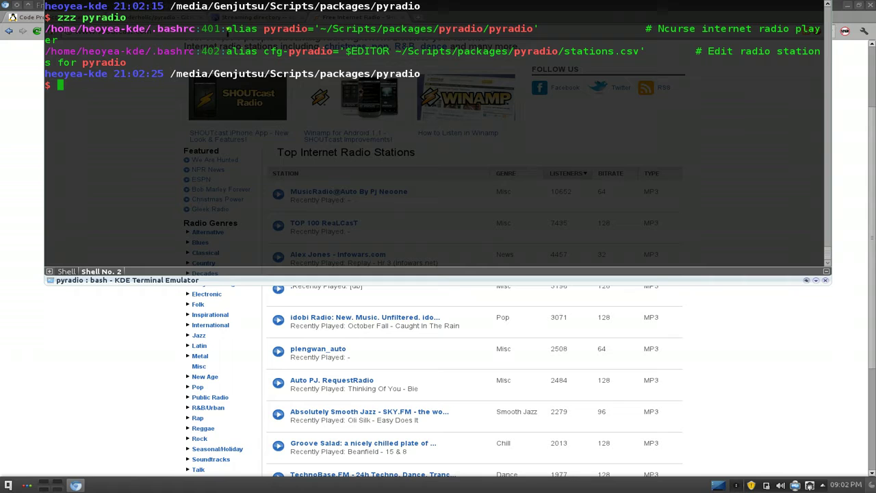
left_click_drag(227, 32, 535, 30)
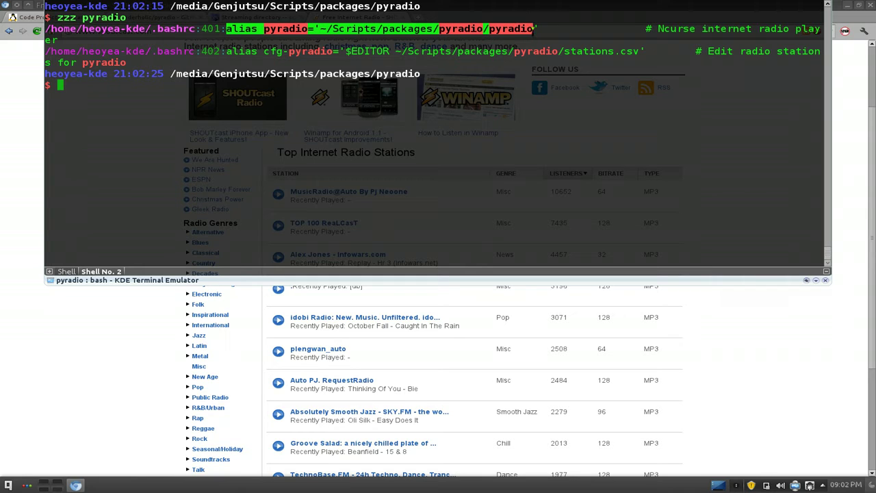
left_click(292, 35)
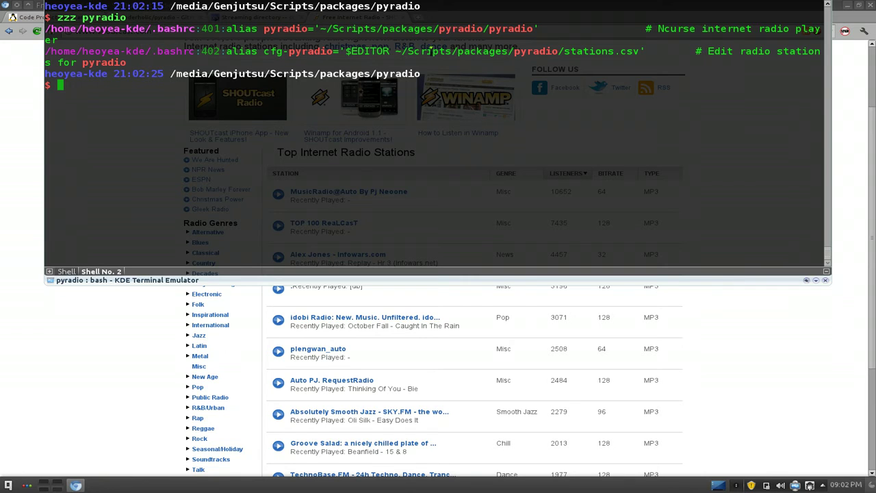
triple_click(635, 53)
left_click(520, 111)
- Change to the home directory and clear the terminal
type("cd")
key("Return")
key("ctrl+l")
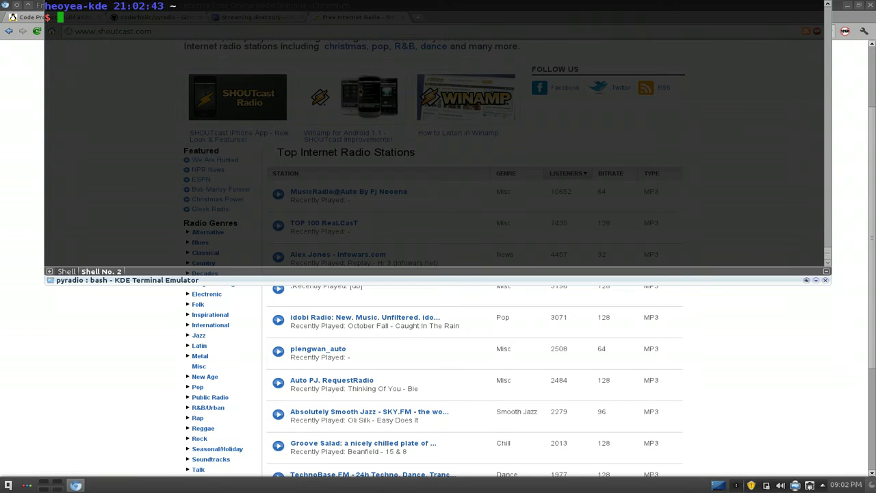
- Launch PyRadio from the home directory through the pyradio alias and quit it
type("py3clean")
key("BackSpace")
key("BackSpace")
key("BackSpace")
key("BackSpace")
key("BackSpace")
key("BackSpace")
key("BackSpace")
type("radio")
key("Return")
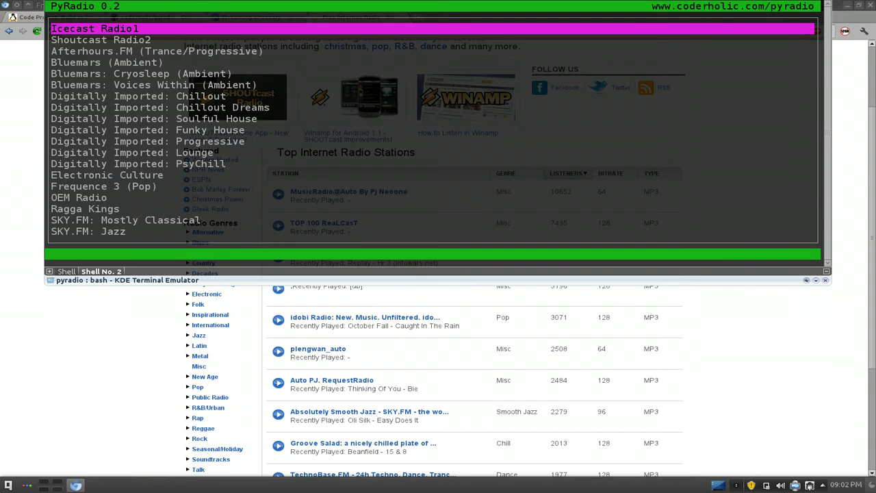
key("q")
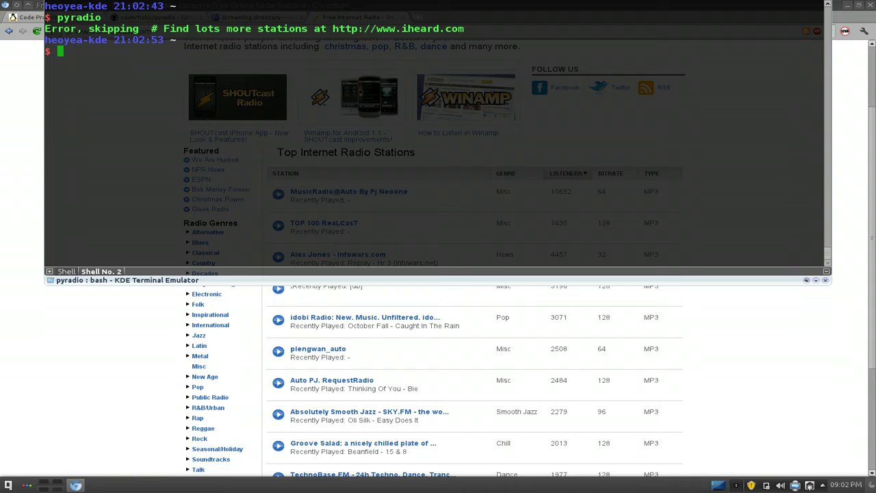
- View stations.csv through the cfg-pyradio alias and quit vim without making changes
type("cfg-py")
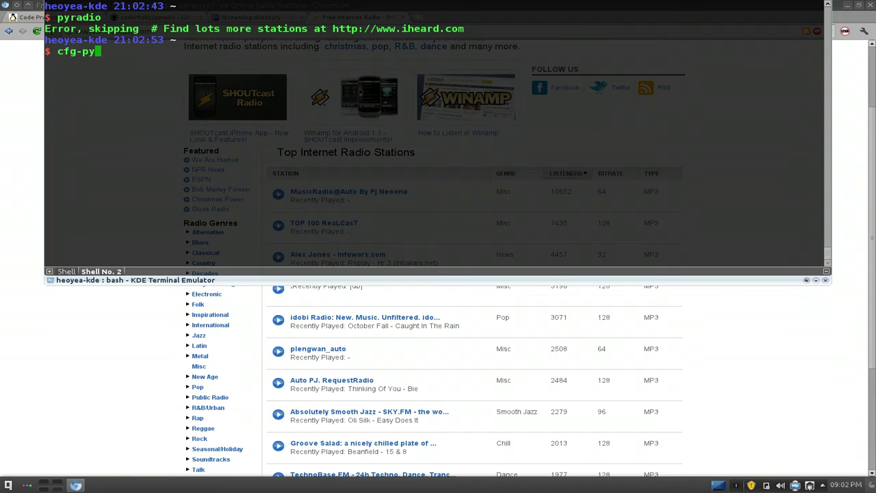
key("Tab")
key("Return")
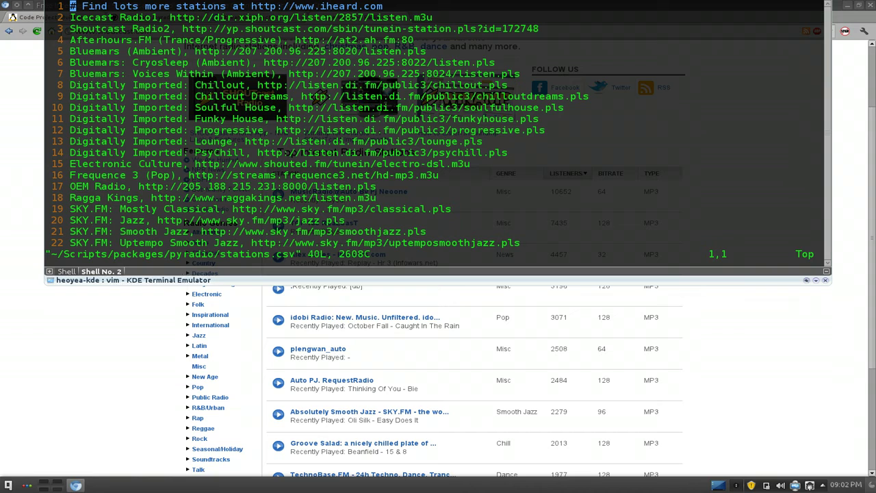
type(":q")
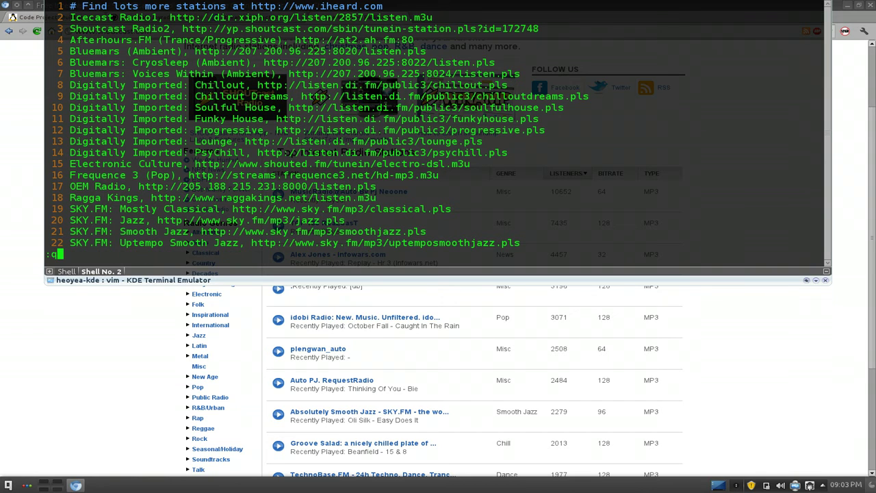
key("Return")
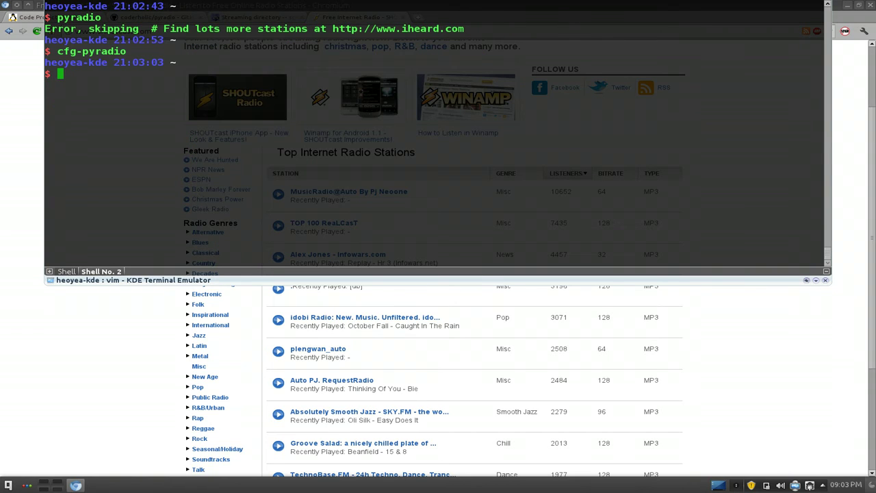
- Rerun "zzz pyradio", highlight the pyradio and cfg-pyradio alias definitions in turn, and hide the terminal
key("Up")
key("Up")
key("ctrl+u")
type("cd")
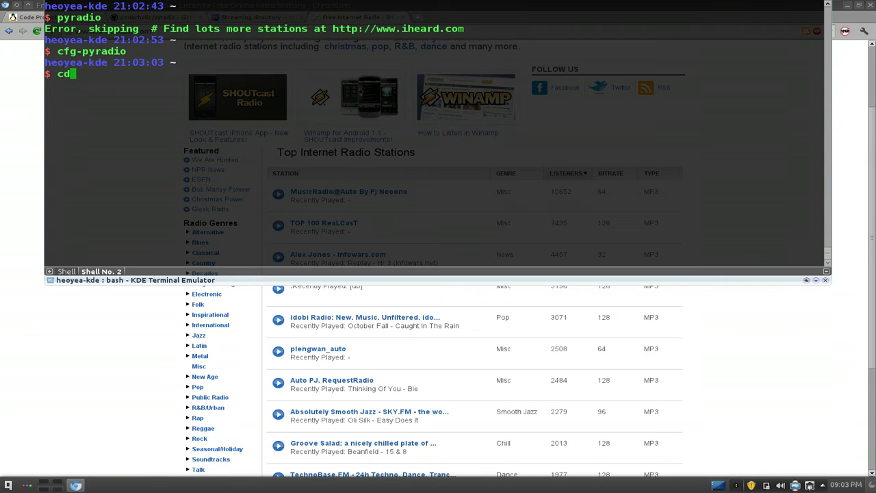
key("Up")
key("Up")
key("Up")
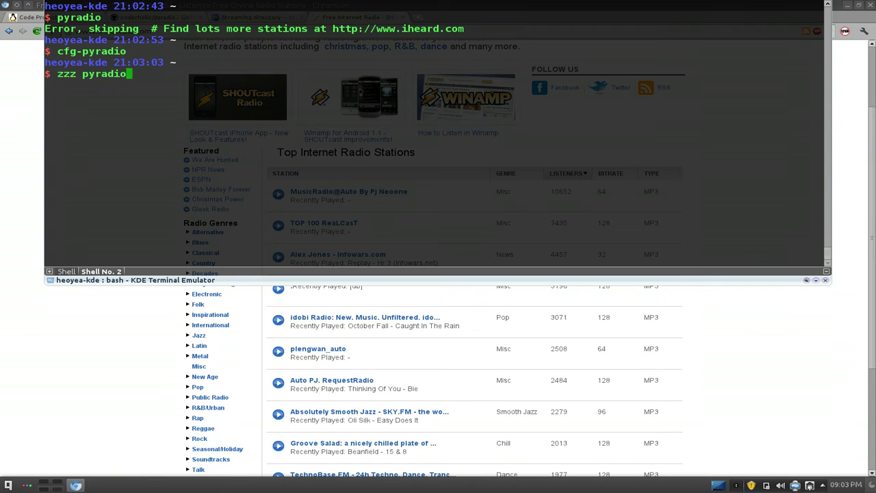
key("Down")
key("Up")
key("Return")
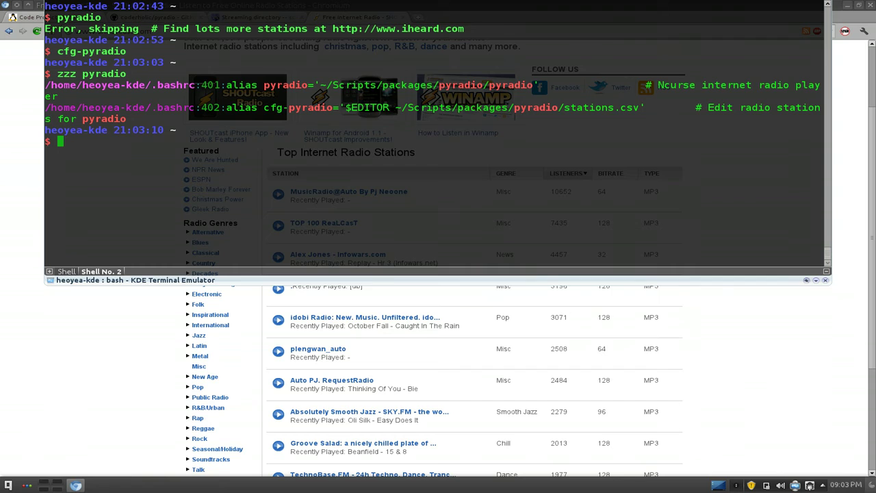
left_click_drag(227, 85, 525, 92)
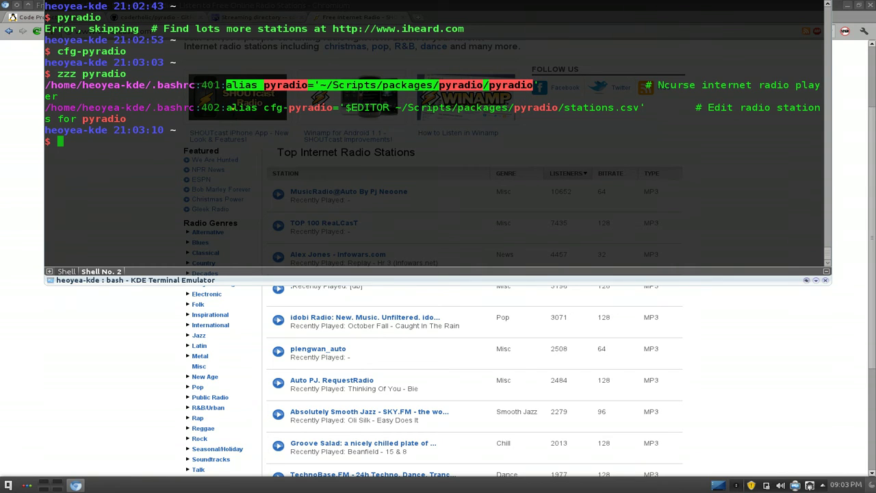
left_click_drag(227, 108, 638, 107)
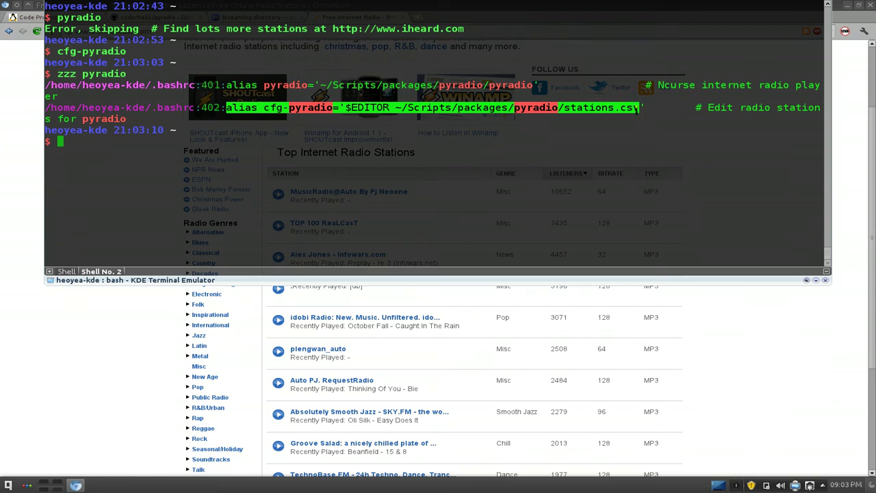
left_click(630, 130)
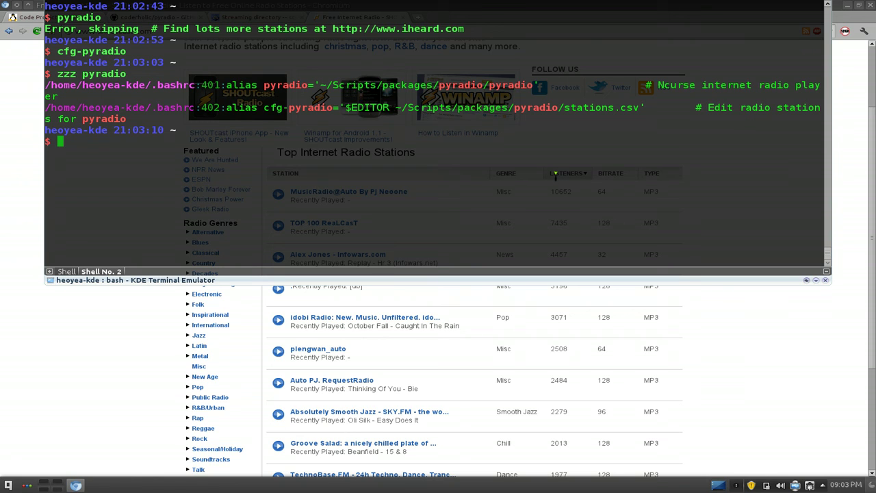
key("F12")
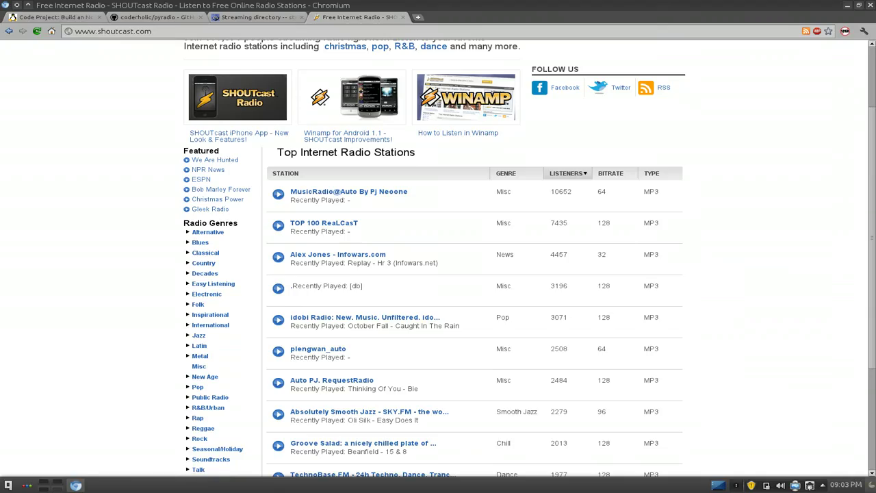